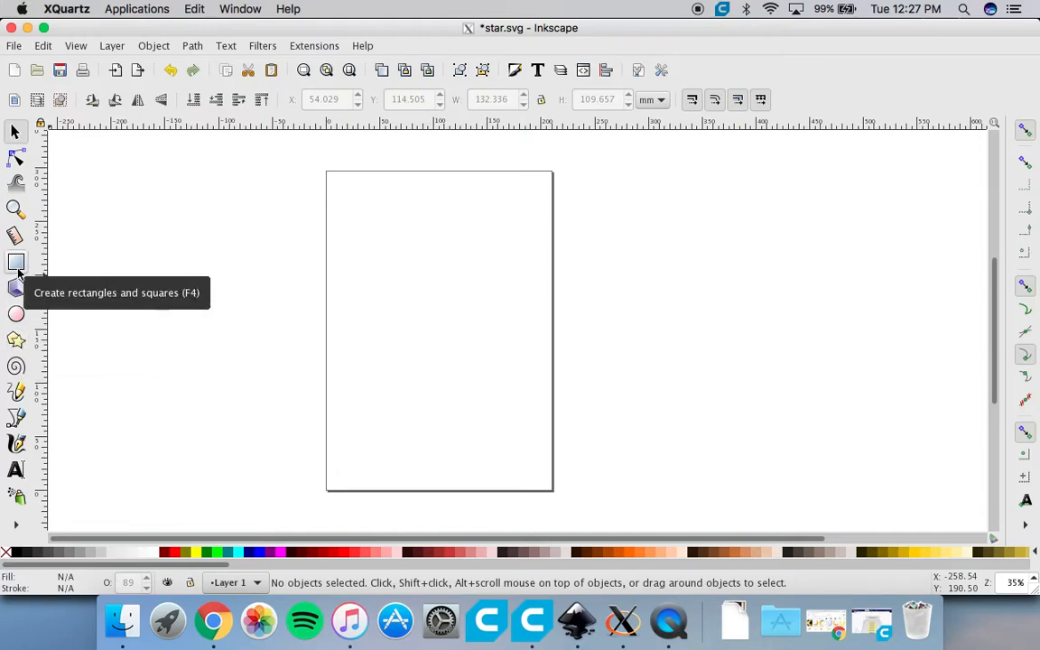
Draw a five-cornered star about 149 mm wide and 142 mm high and position it in the middle of the page.
left_click(16, 341)
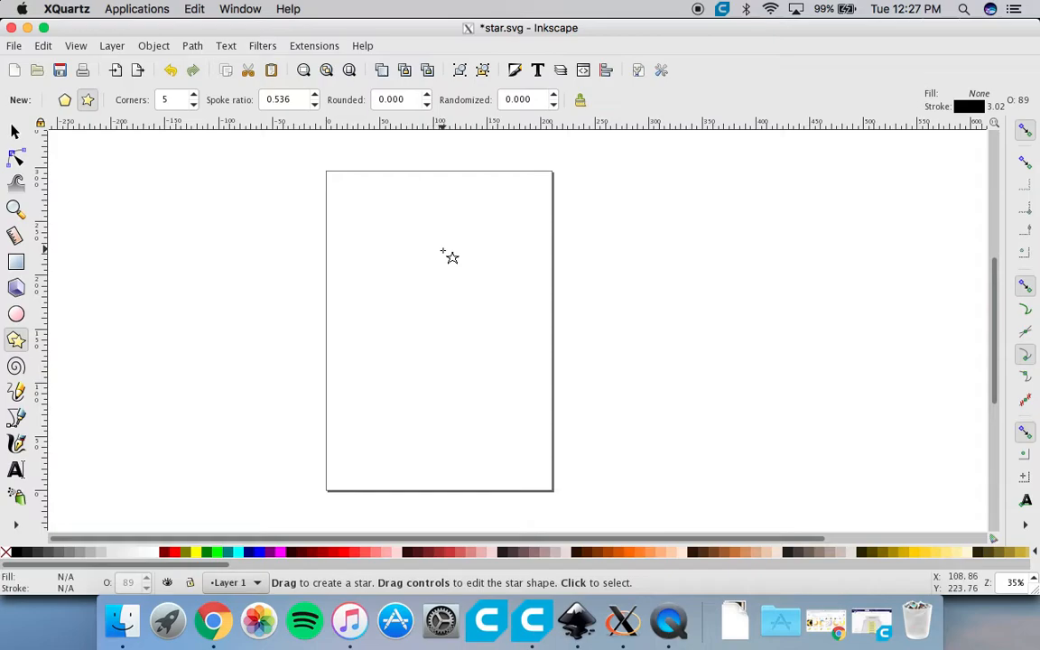
left_click_drag(367, 235, 418, 302)
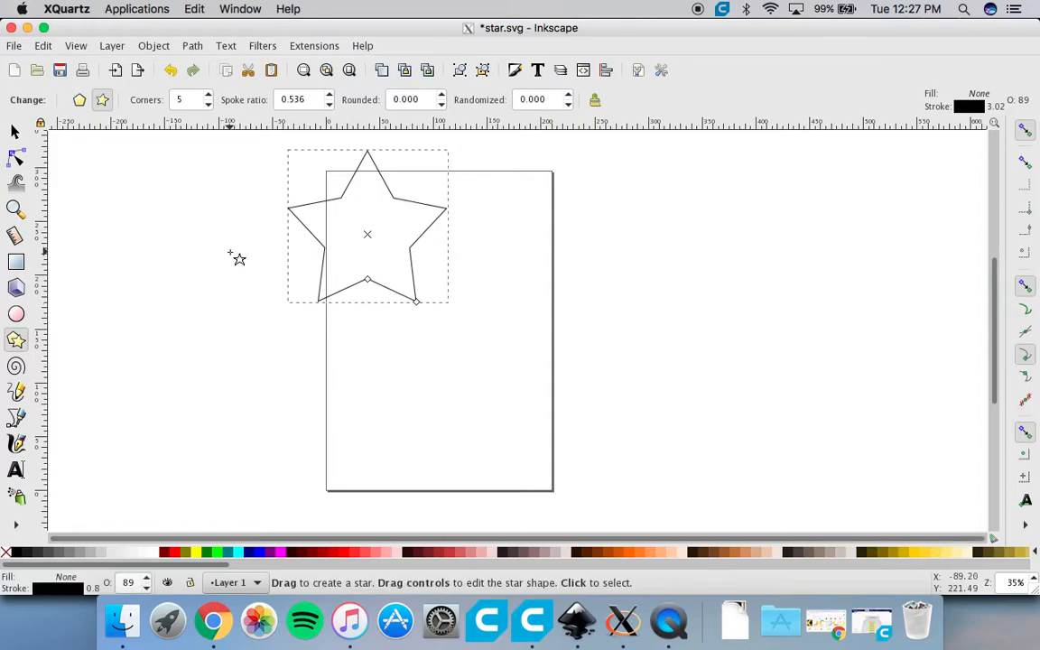
left_click(15, 132)
left_click_drag(364, 224, 483, 343)
left_click(423, 265)
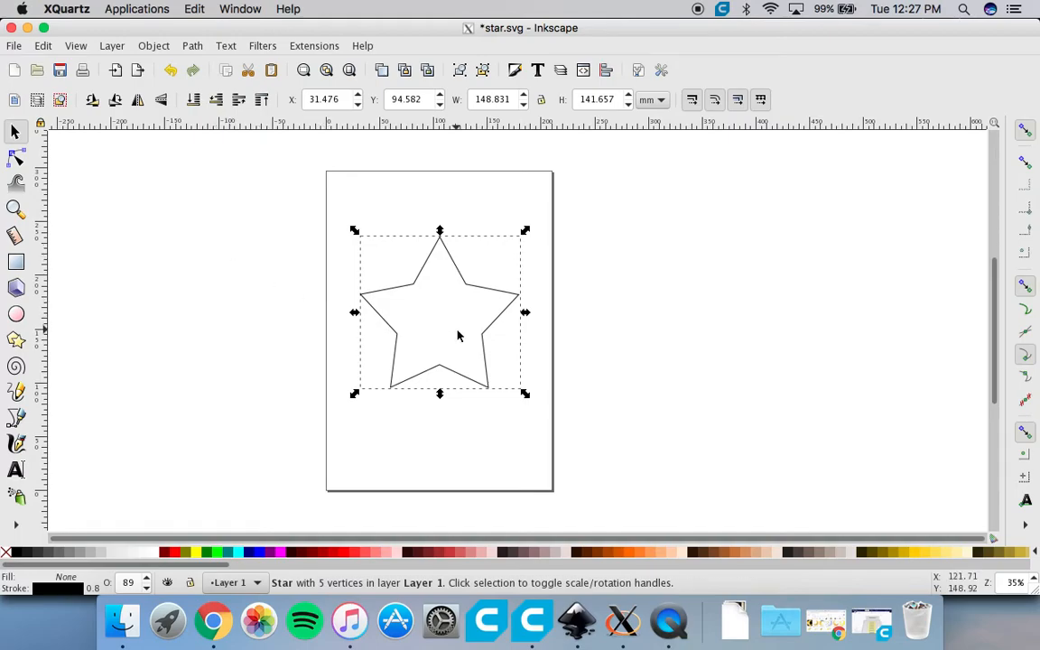
left_click(450, 325)
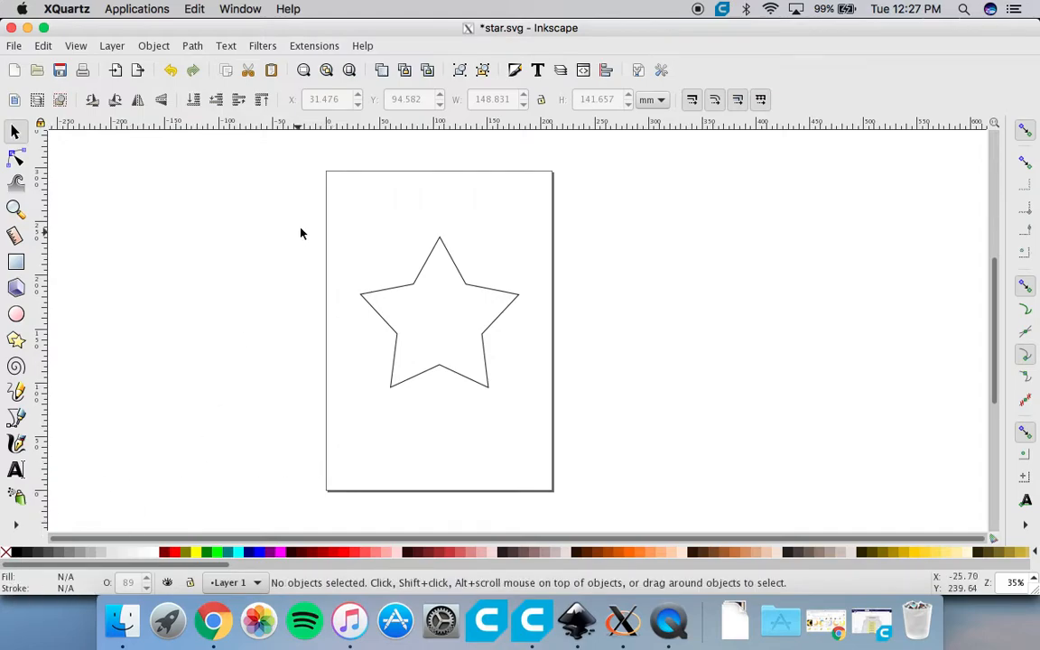
Examine the star's fill, stroke paint and stroke style settings, including the stroke width.
left_click(438, 261)
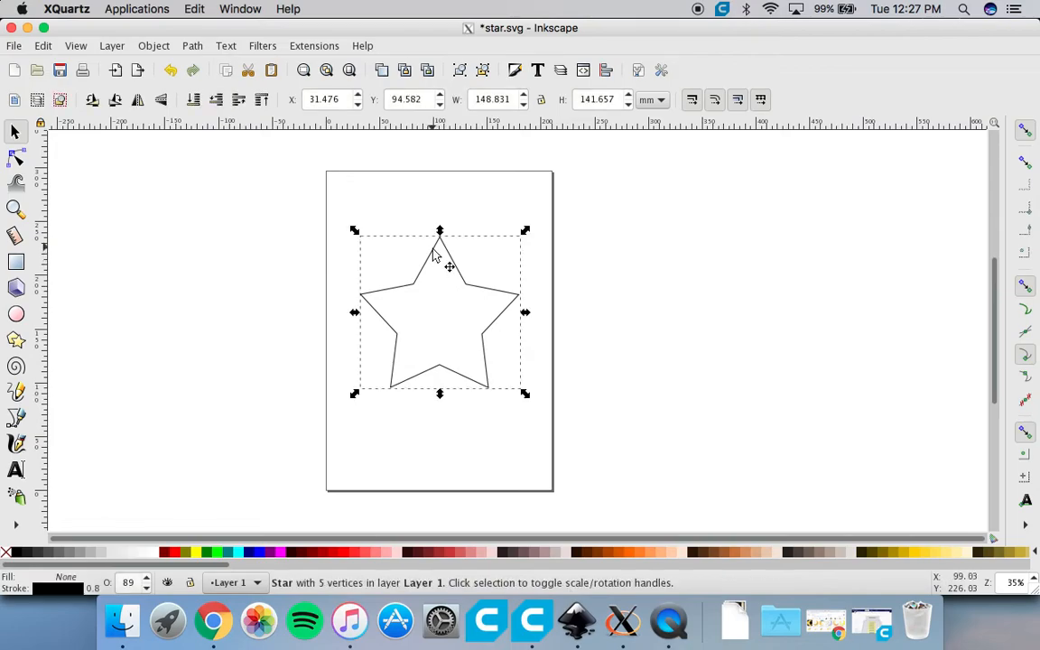
left_click(192, 46)
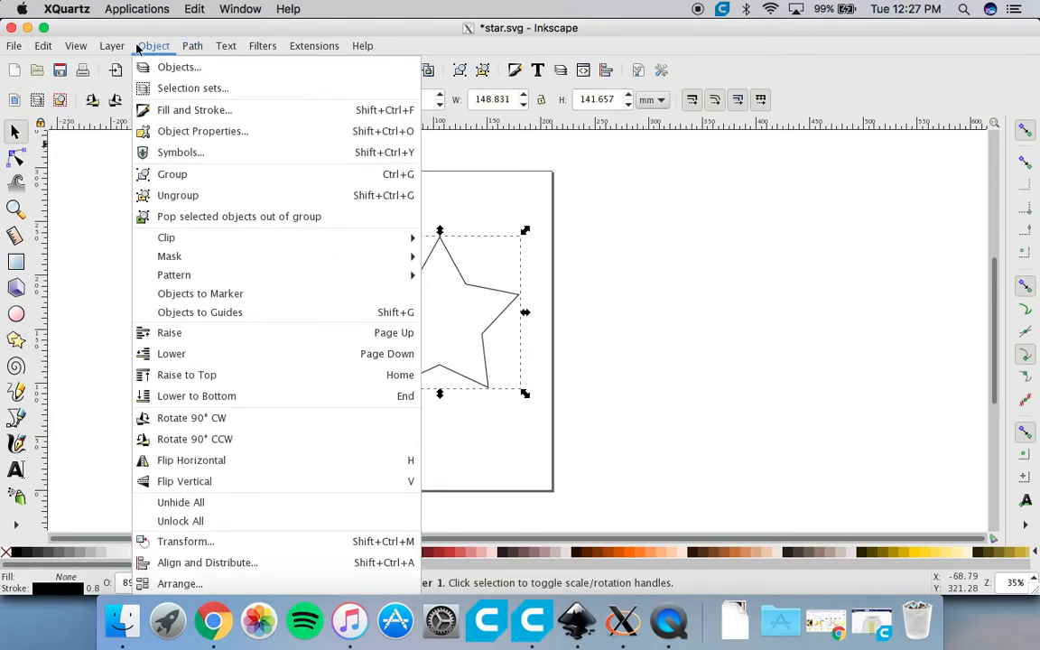
mouse_move(121, 47)
left_click(195, 110)
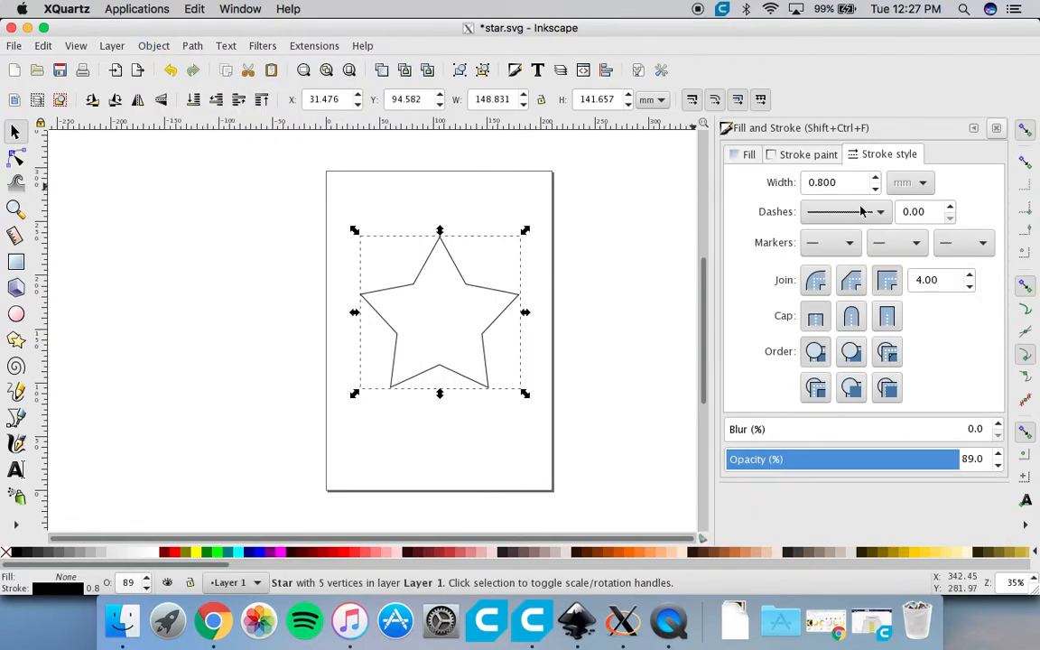
left_click(748, 155)
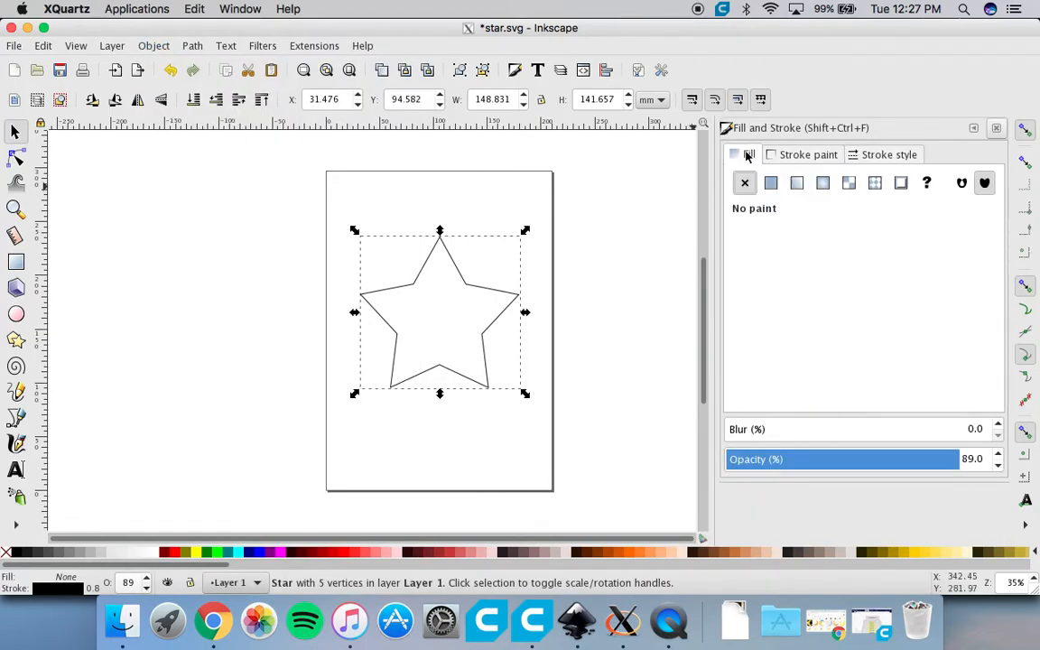
left_click(808, 156)
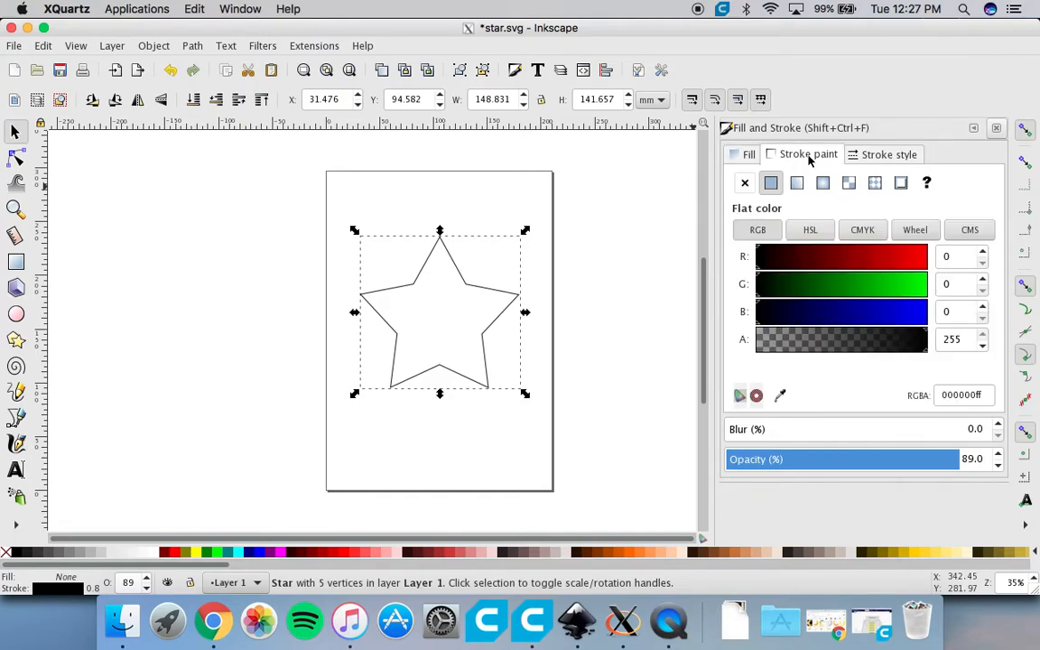
left_click(897, 155)
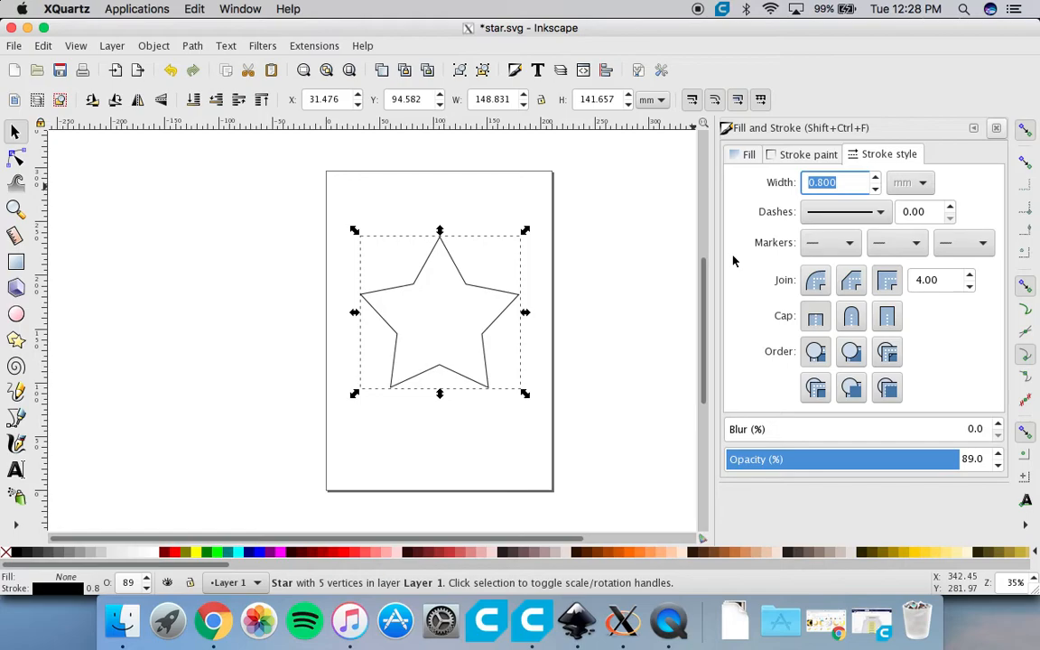
left_click(653, 325)
left_click(488, 327)
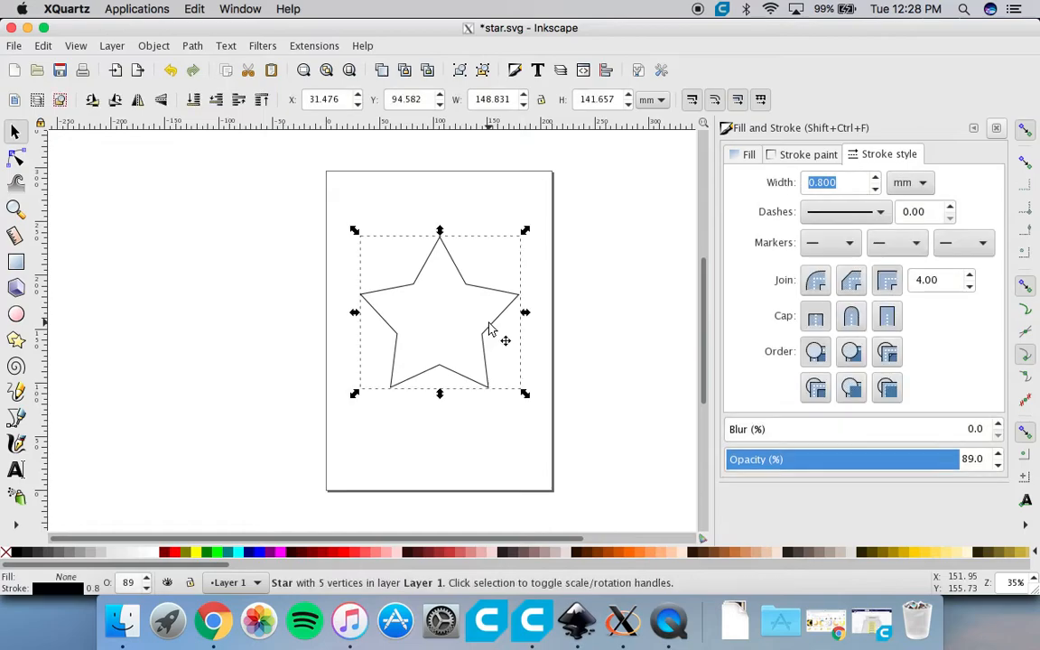
left_click(265, 276)
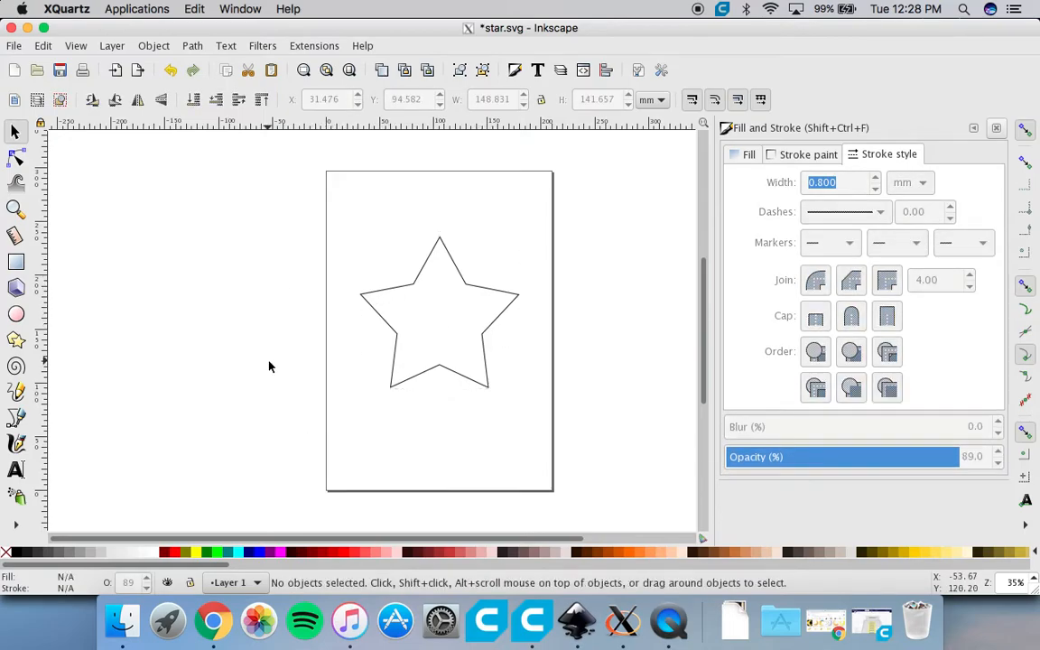
left_click(443, 374)
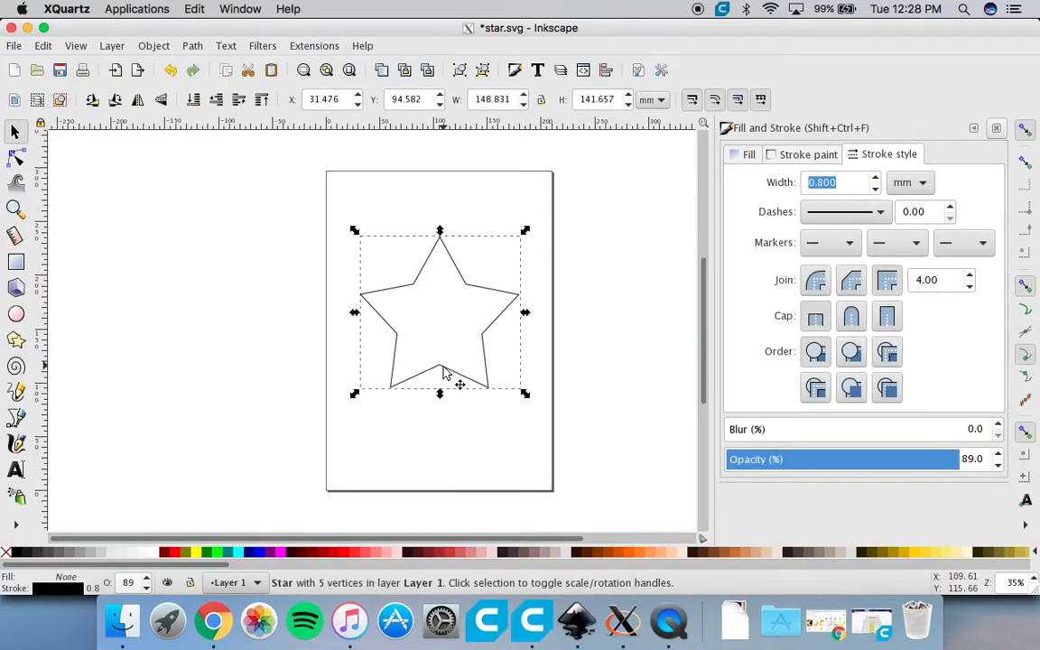
left_click(474, 420)
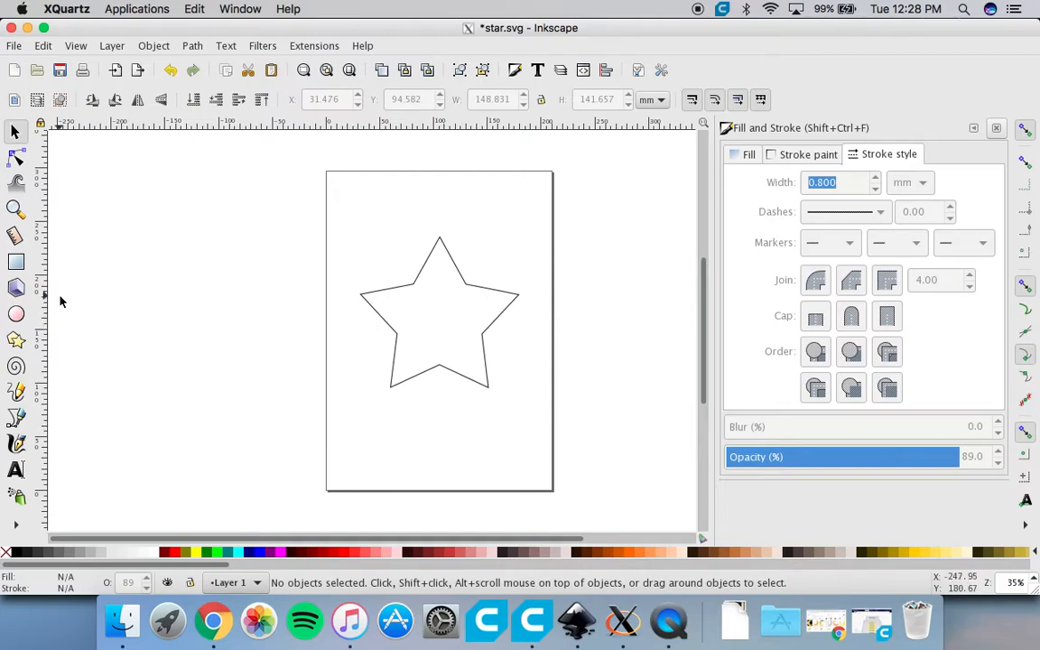
left_click_drag(485, 318, 436, 342)
Draw a small circle inside the star's upper point and adjust it to about 24 mm wide and 23 mm high.
left_click(16, 314)
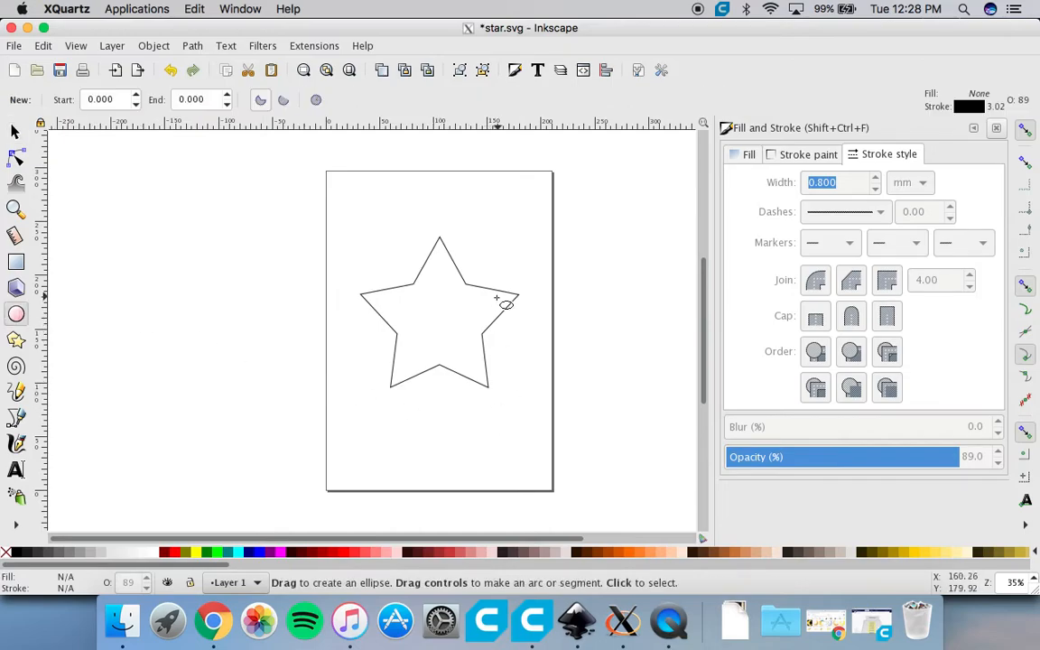
left_click_drag(433, 263, 450, 285)
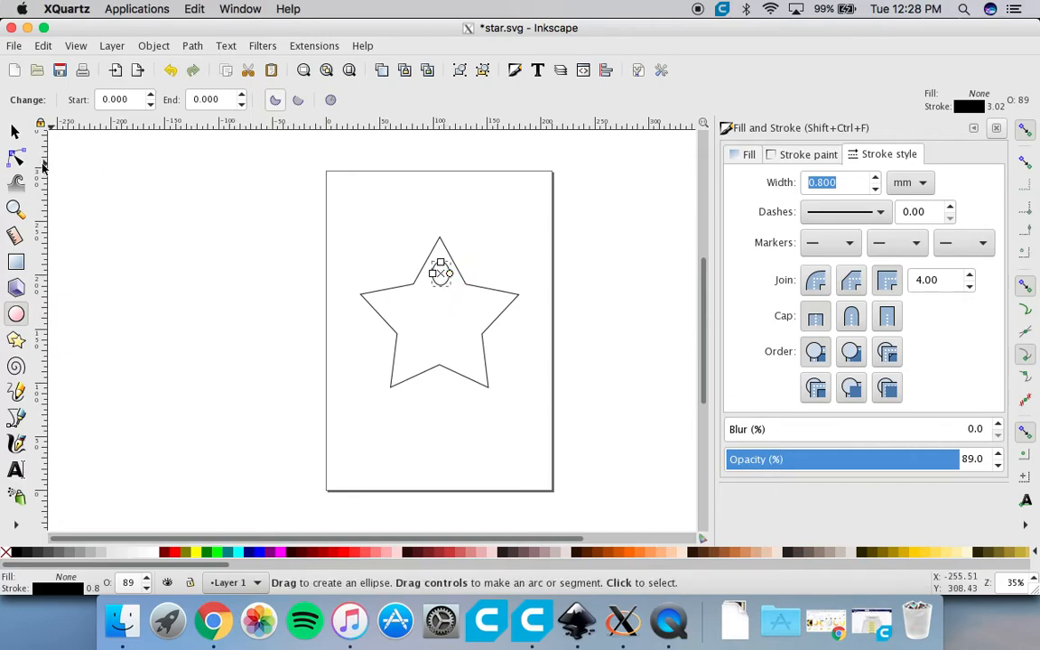
left_click(15, 132)
mouse_move(454, 276)
left_mouse_down()
mouse_move(464, 276)
mouse_move(436, 293)
left_mouse_up()
left_click(443, 280)
left_click(435, 293)
left_click(351, 308)
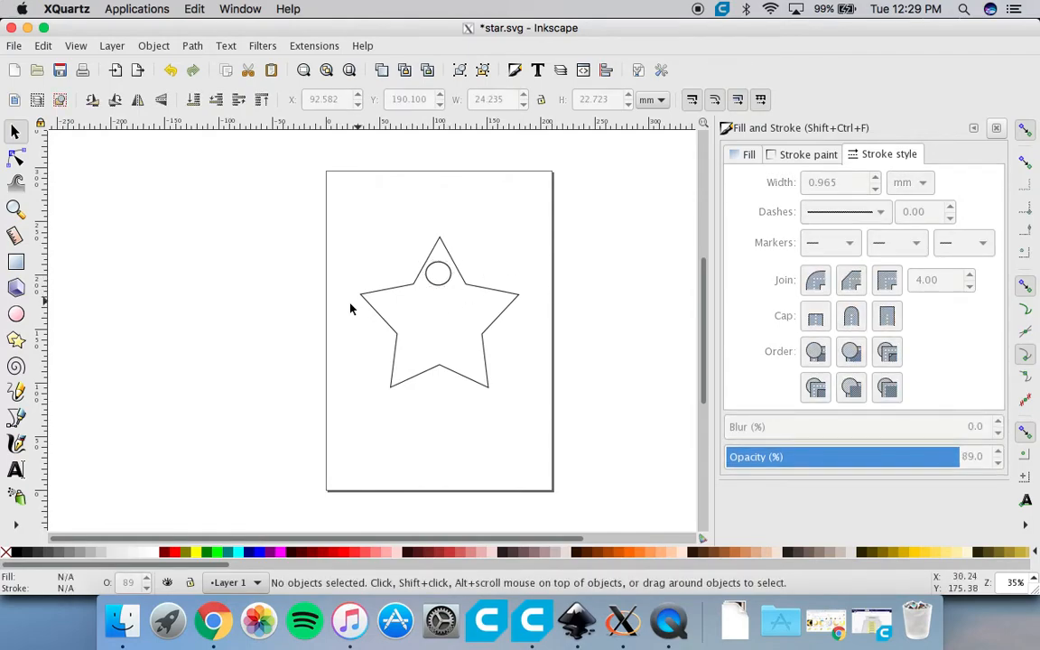
Nudge the circle slightly to the right to centre it in the star's upper point.
left_click(442, 285)
key("Right")
left_click(476, 258)
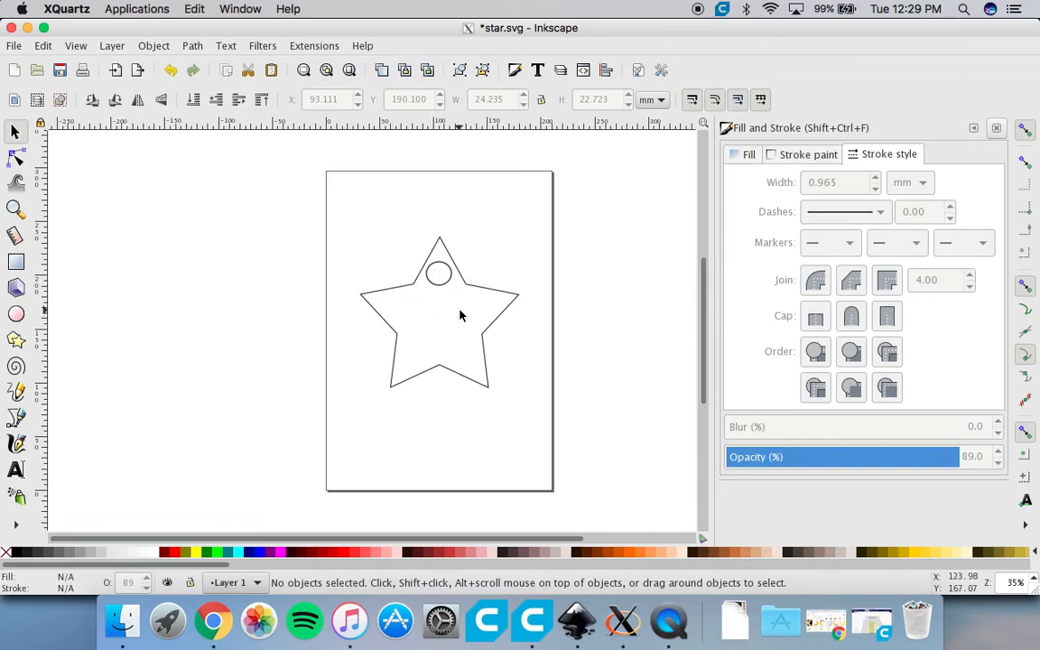
Select the star and the circle together and convert both objects to paths.
left_click_drag(330, 195, 540, 424)
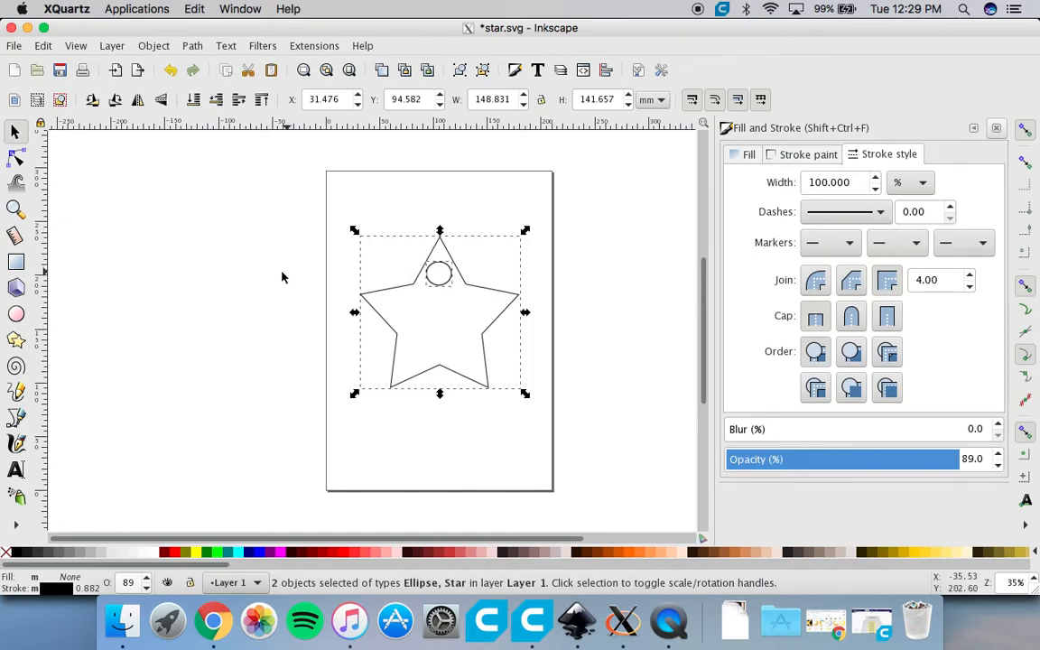
left_click(151, 53)
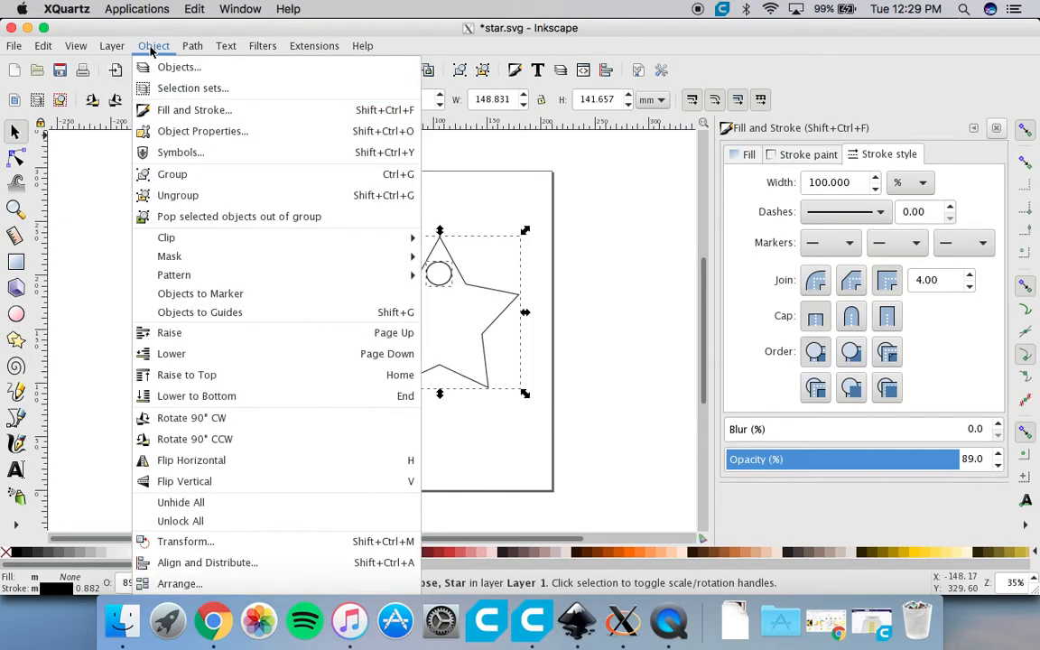
mouse_move(188, 52)
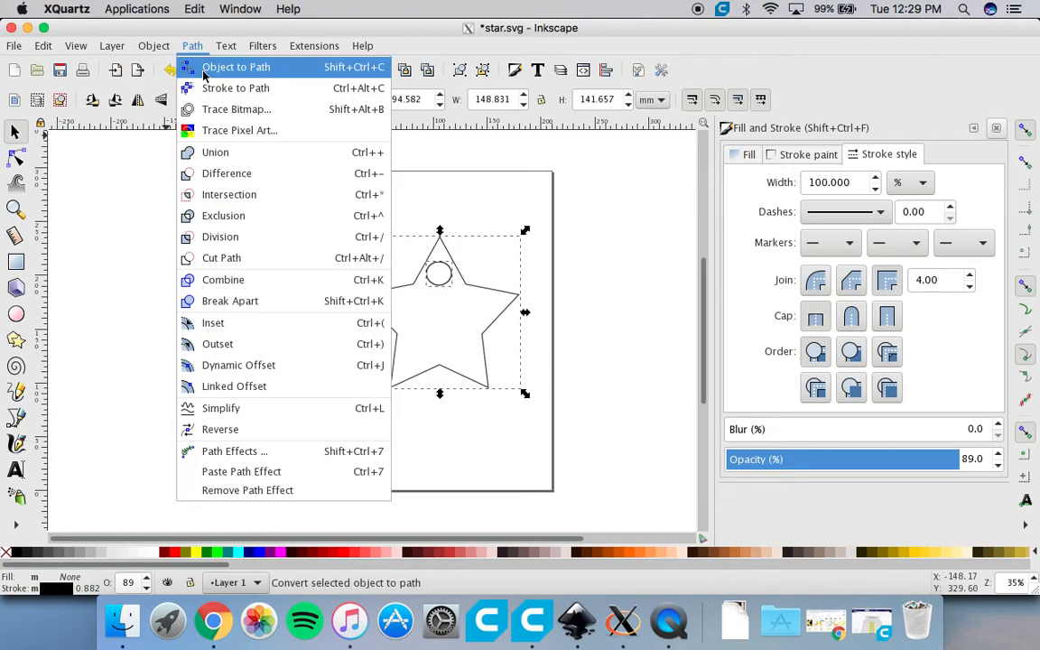
left_click(204, 76)
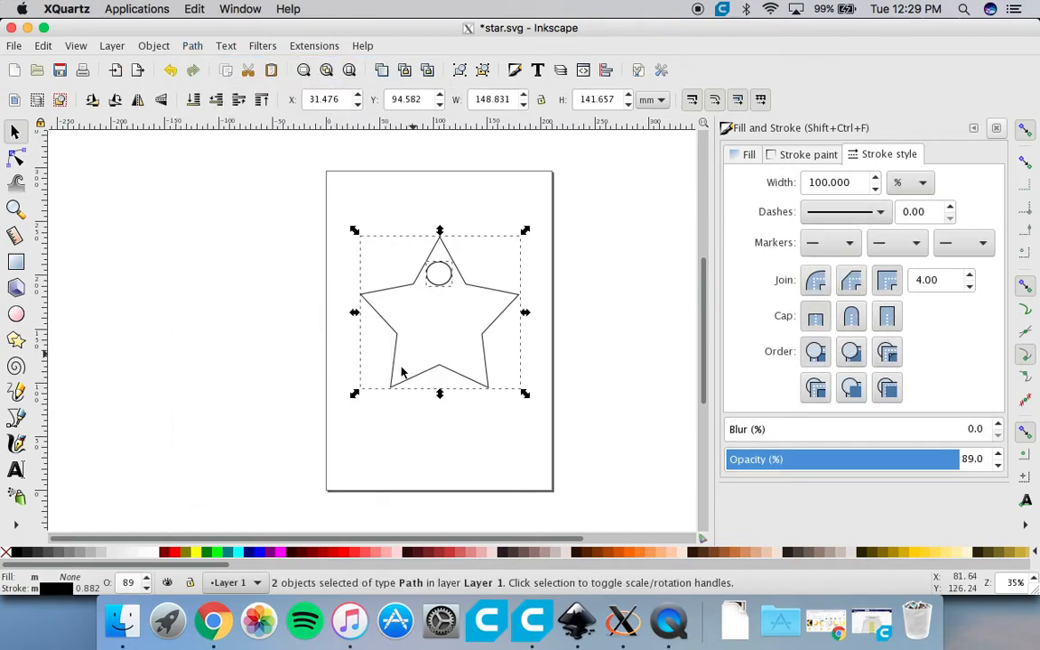
left_click(288, 358)
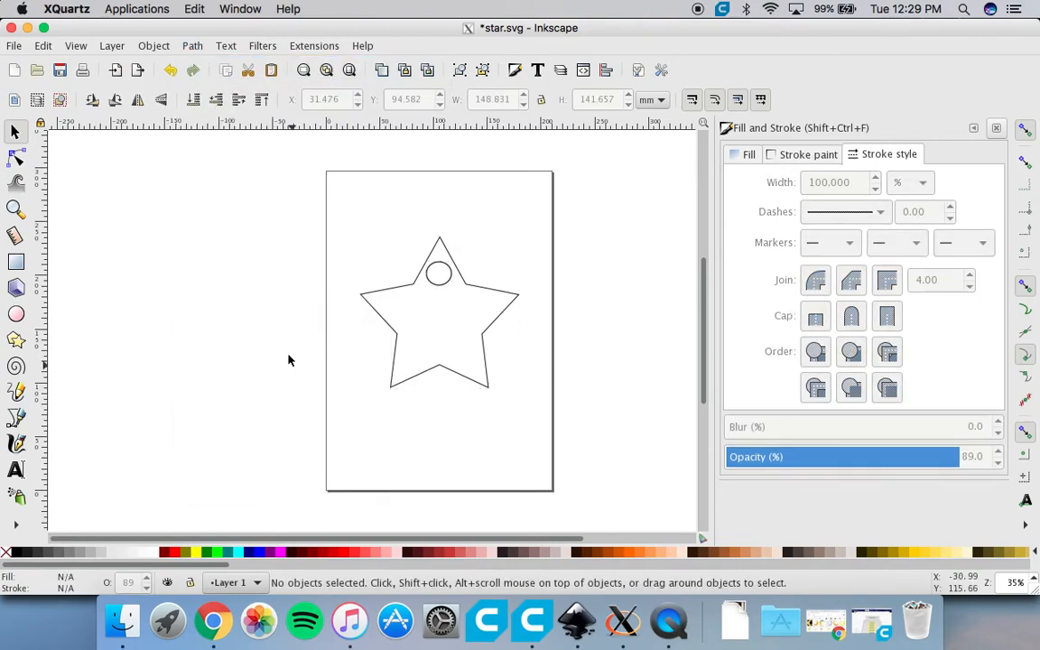
Save the drawing as star.svg on the Desktop in the Inkscape SVG format.
left_click(15, 46)
left_click(66, 191)
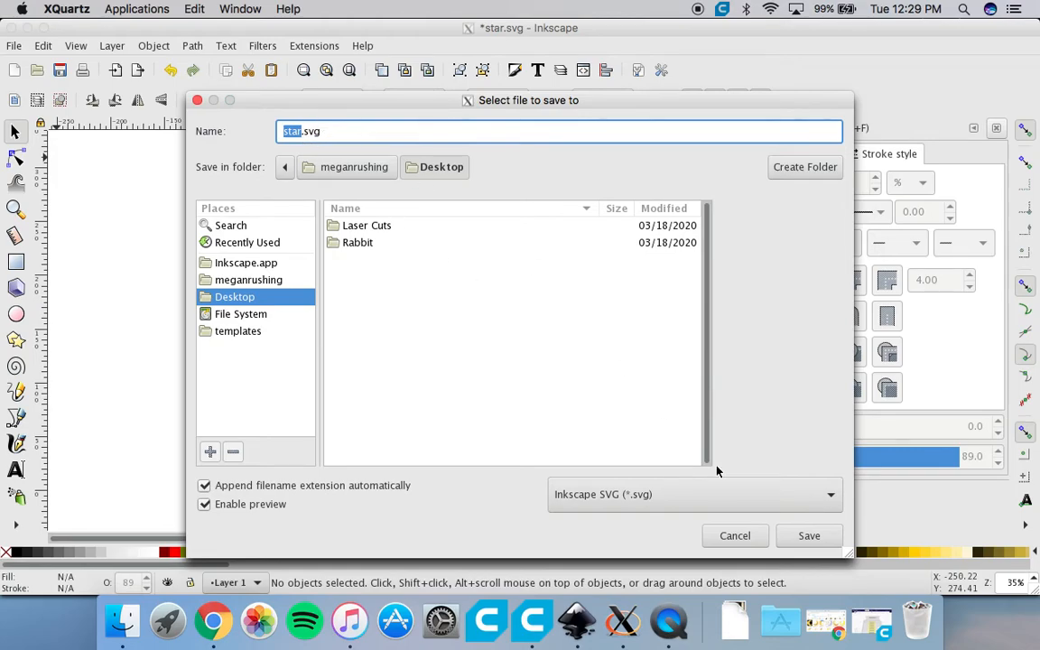
left_click(686, 502)
left_click(687, 503)
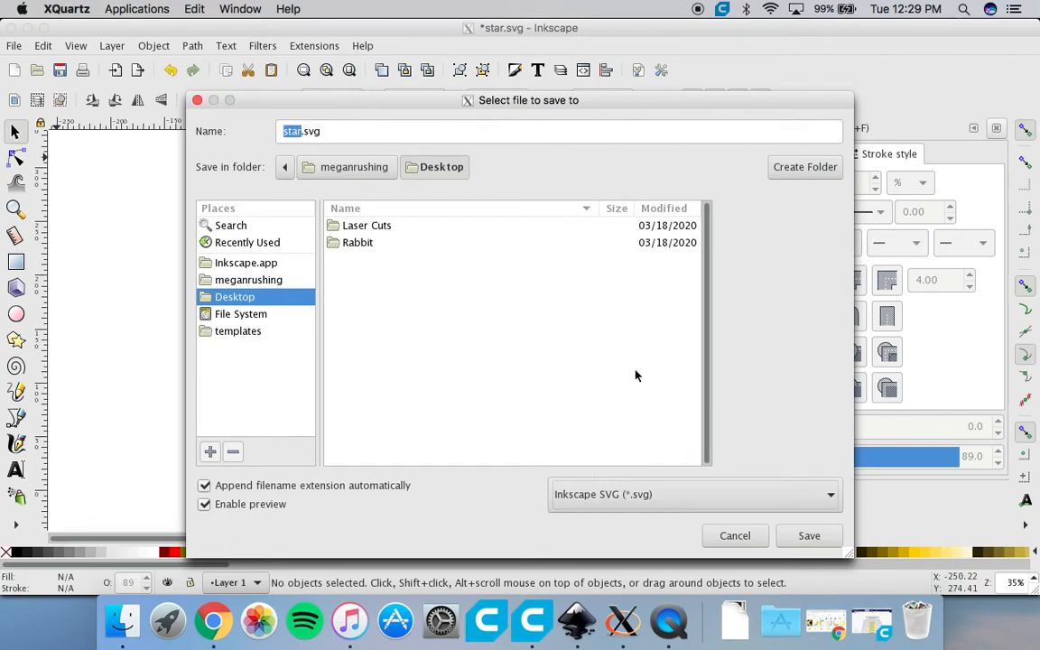
left_click(824, 533)
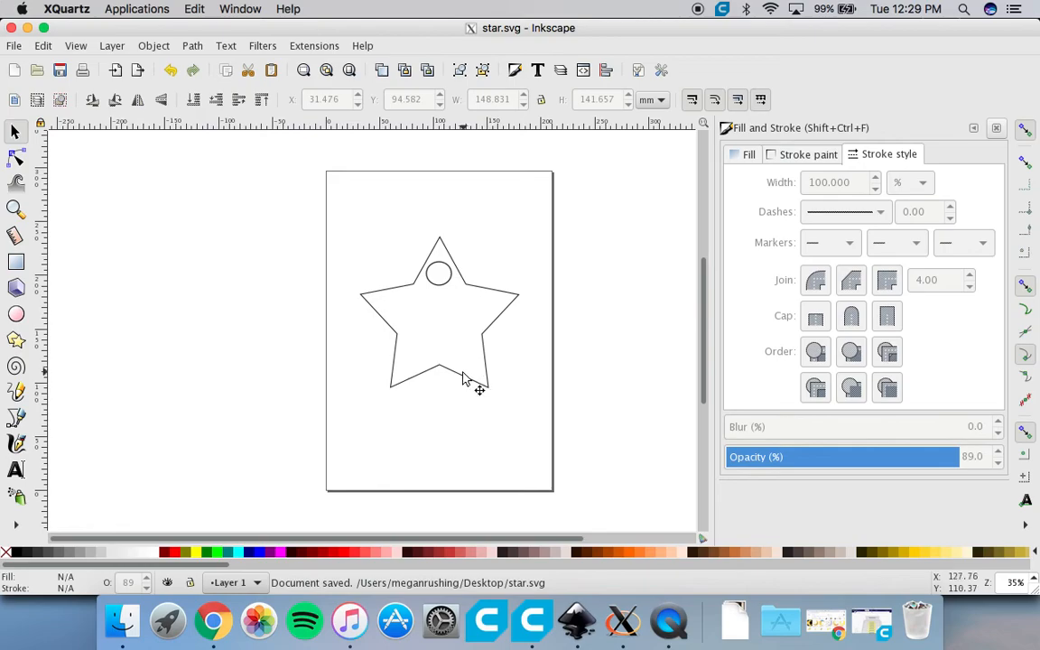
left_click(500, 469)
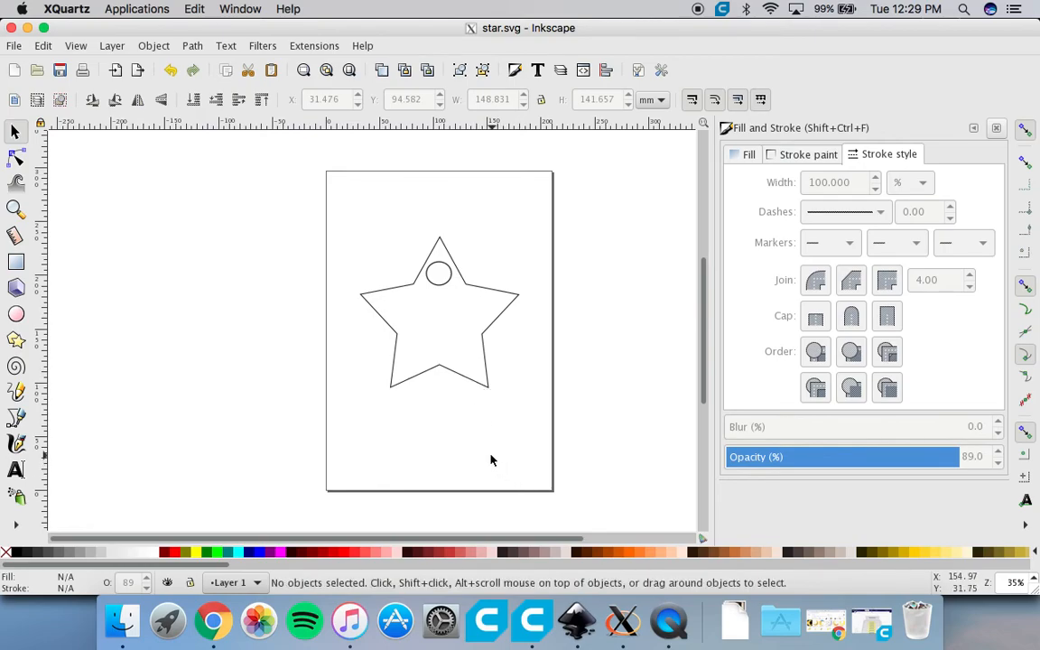